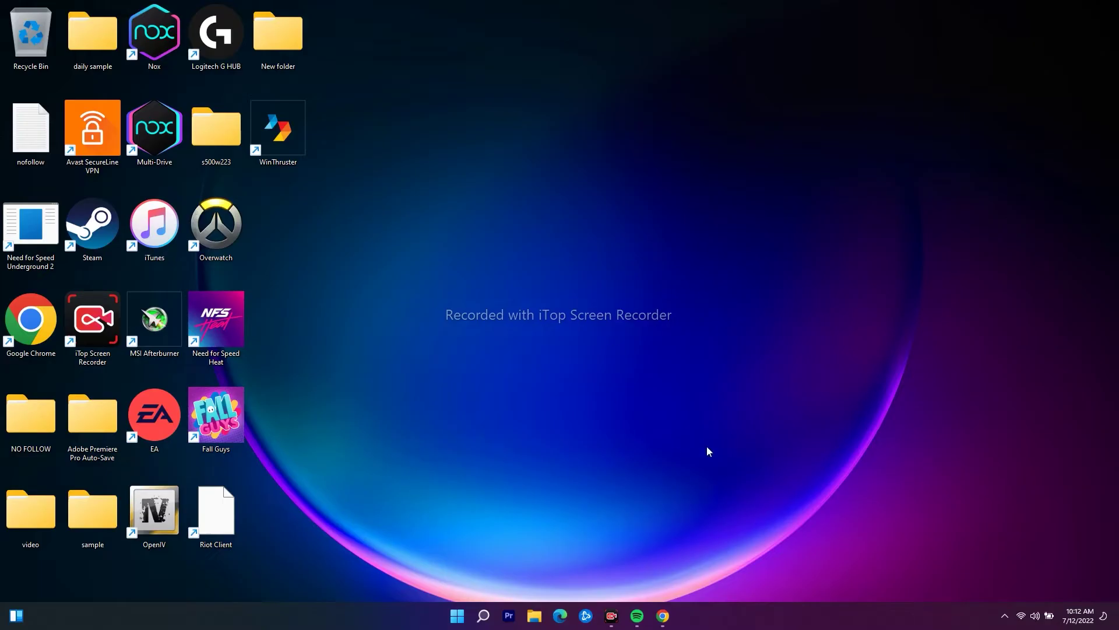
Restore Chrome and switch between its tabs, ending on the Xbox Status page
click(663, 616)
click(317, 7)
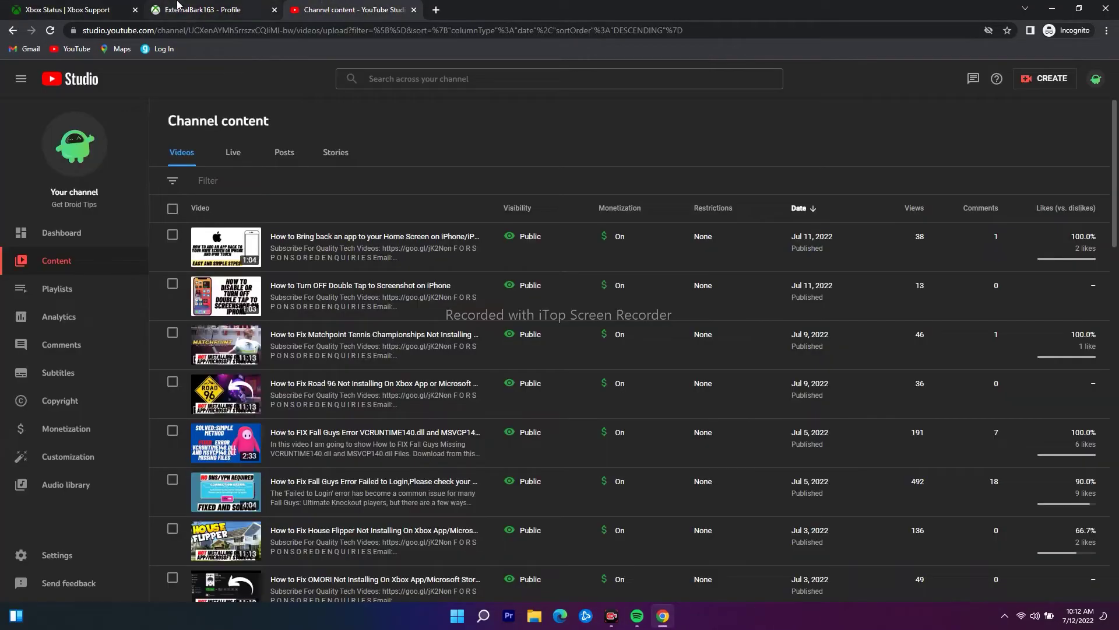
click(178, 7)
click(8, 5)
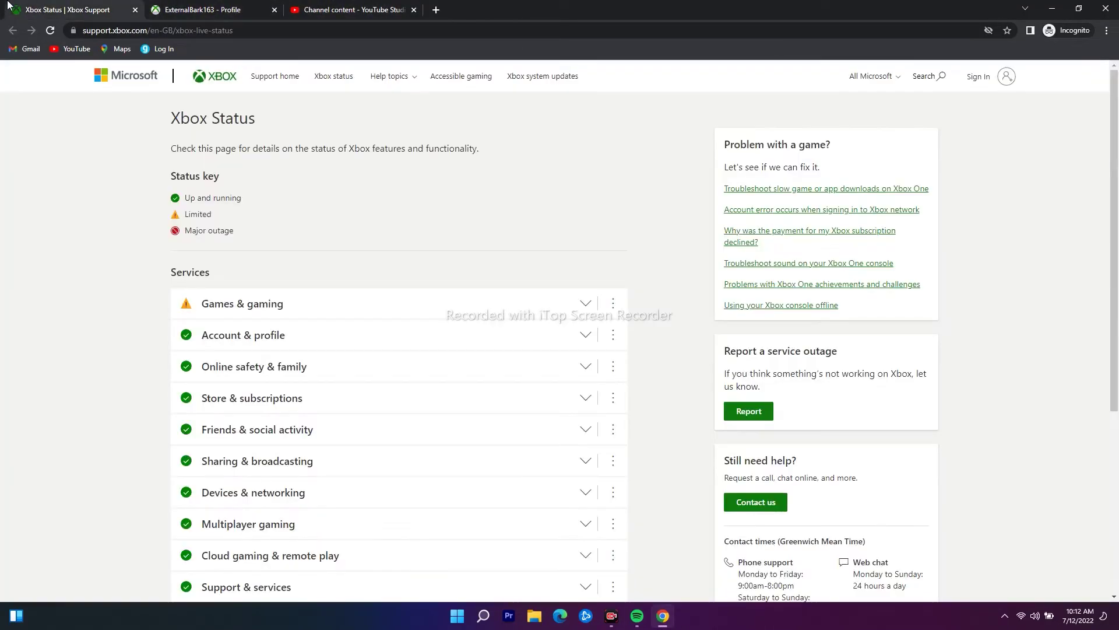
click(219, 7)
scroll(343, 376, up, 3)
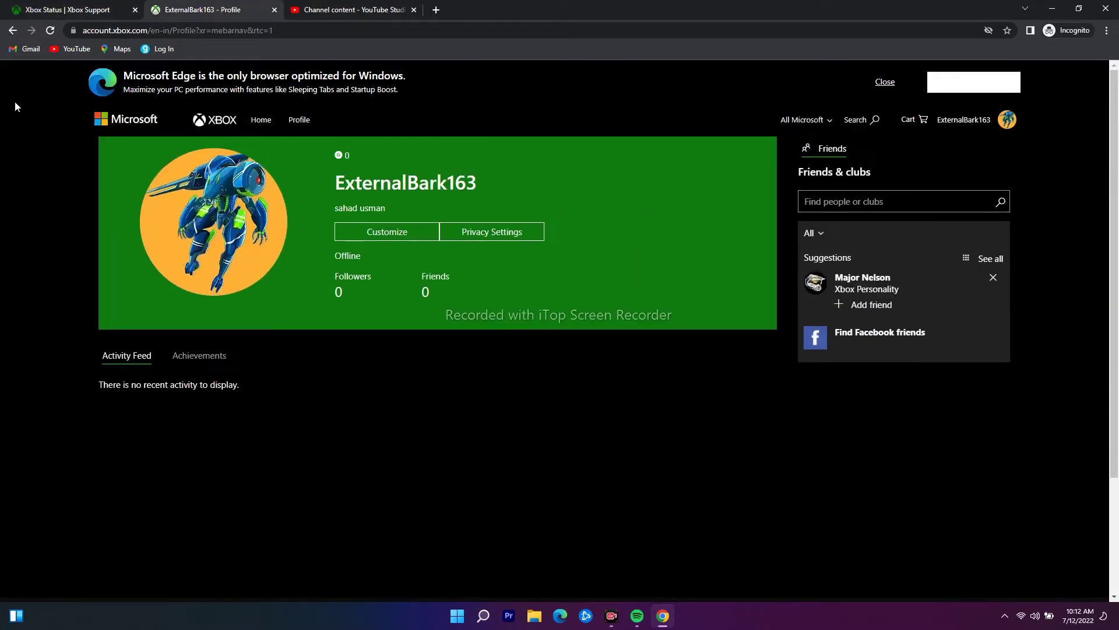
click(19, 6)
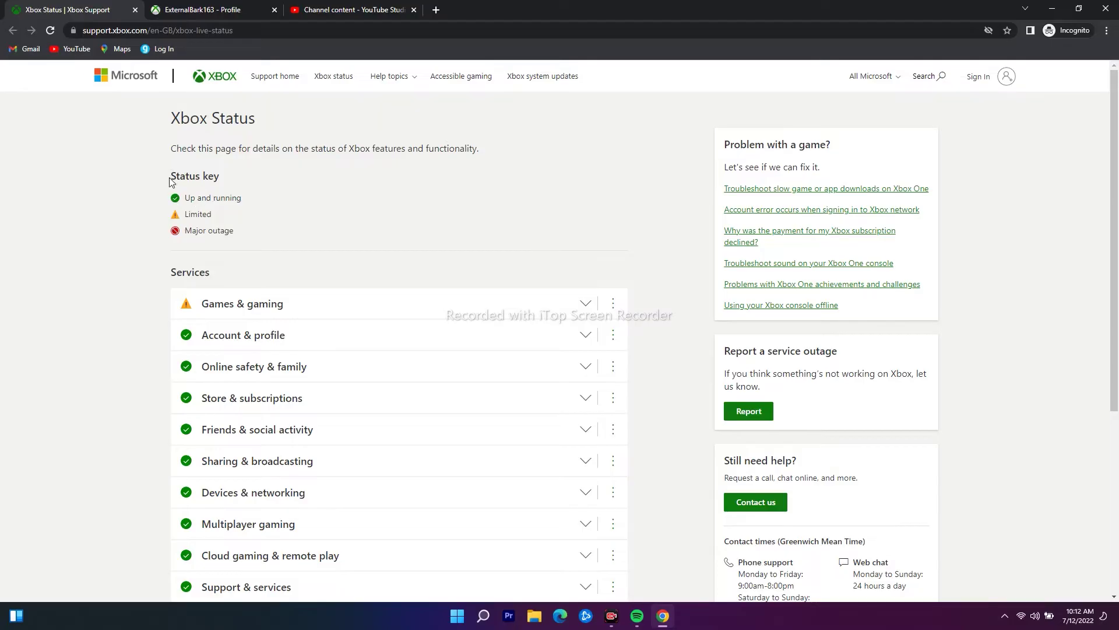
Review the status key, then expand and collapse the limited Games & gaming DayZ issue
mouse_move(170, 176)
mouse_down()
mouse_move(244, 201)
mouse_move(251, 224)
mouse_up()
click(280, 196)
scroll(250, 167, down, 2)
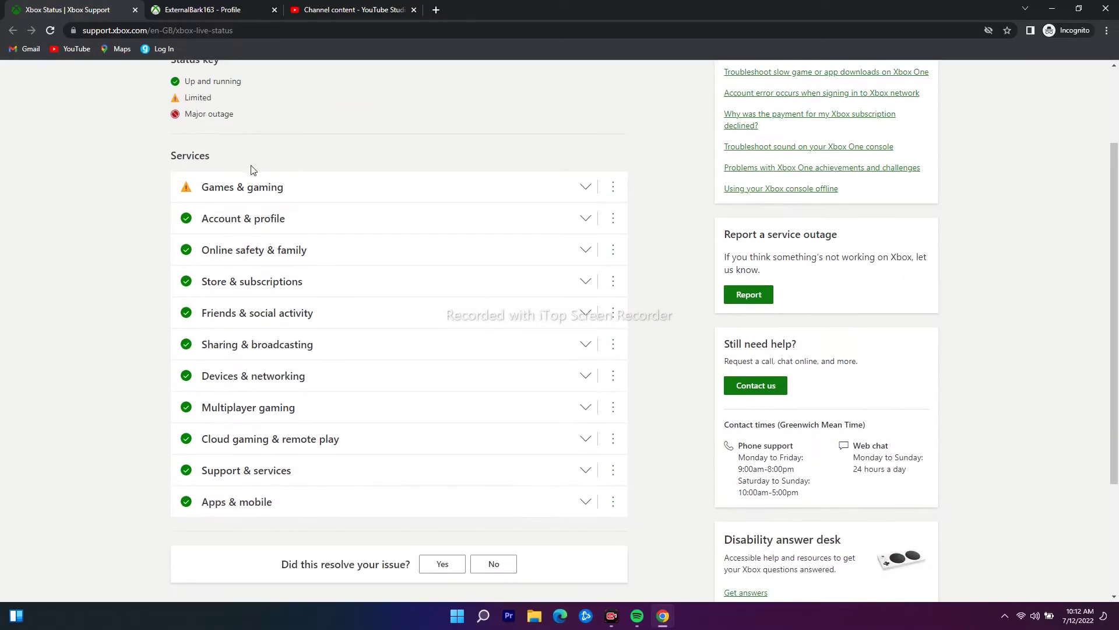
scroll(220, 220, up, 2)
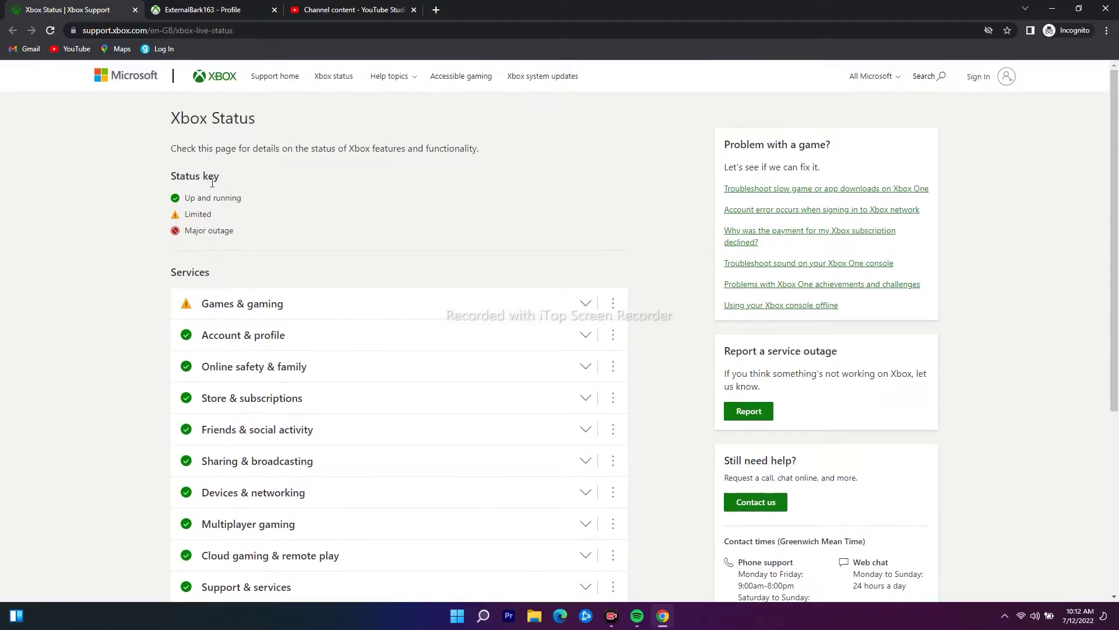
scroll(490, 186, down, 2)
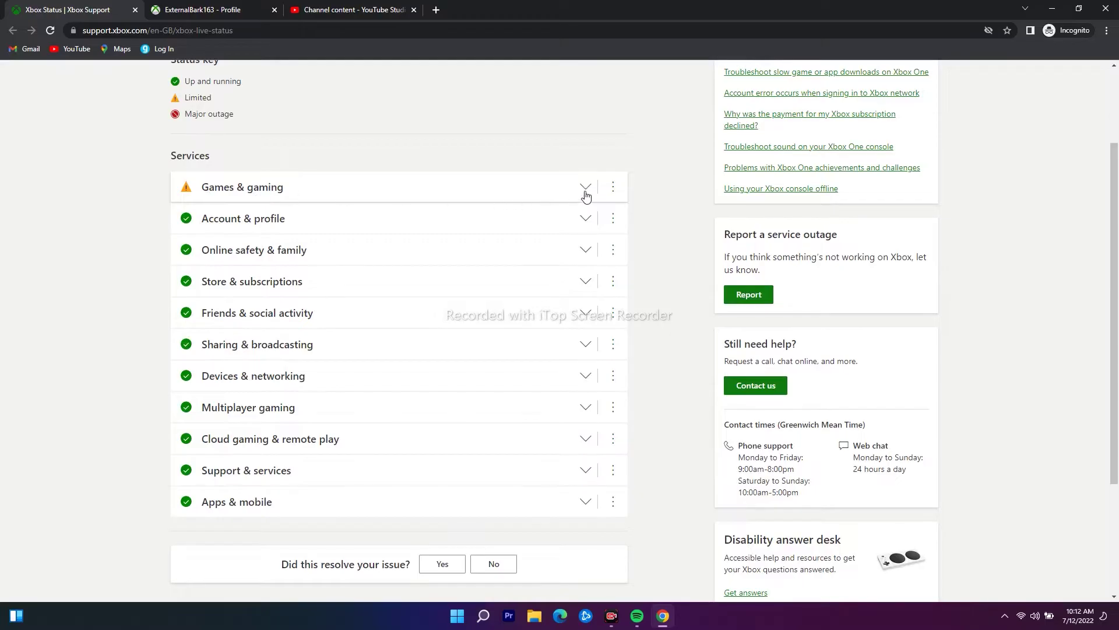
click(586, 190)
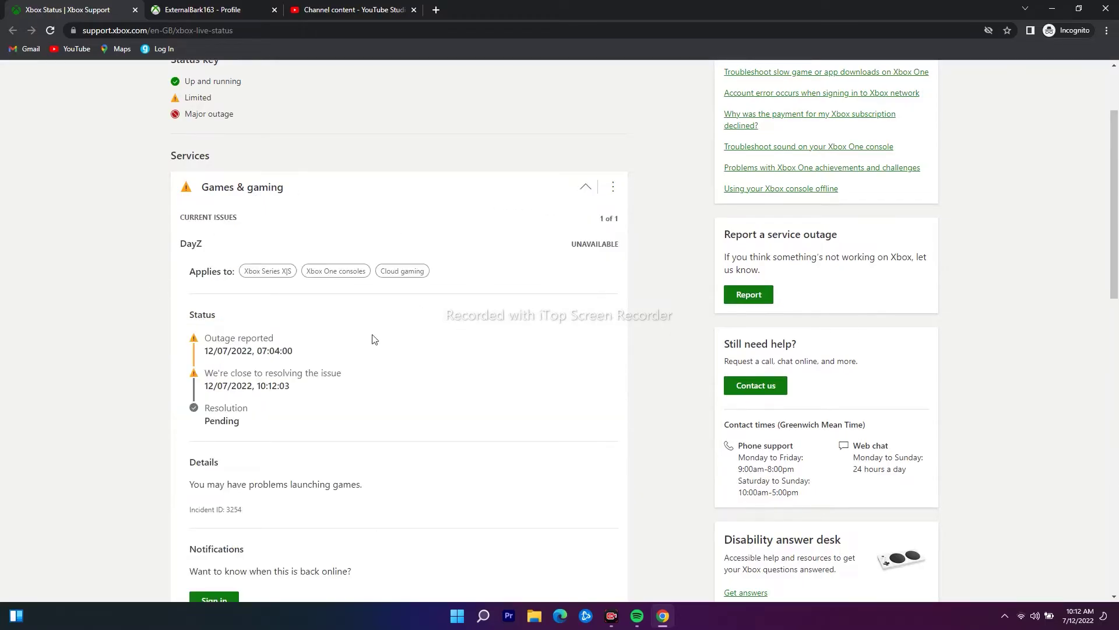
click(589, 191)
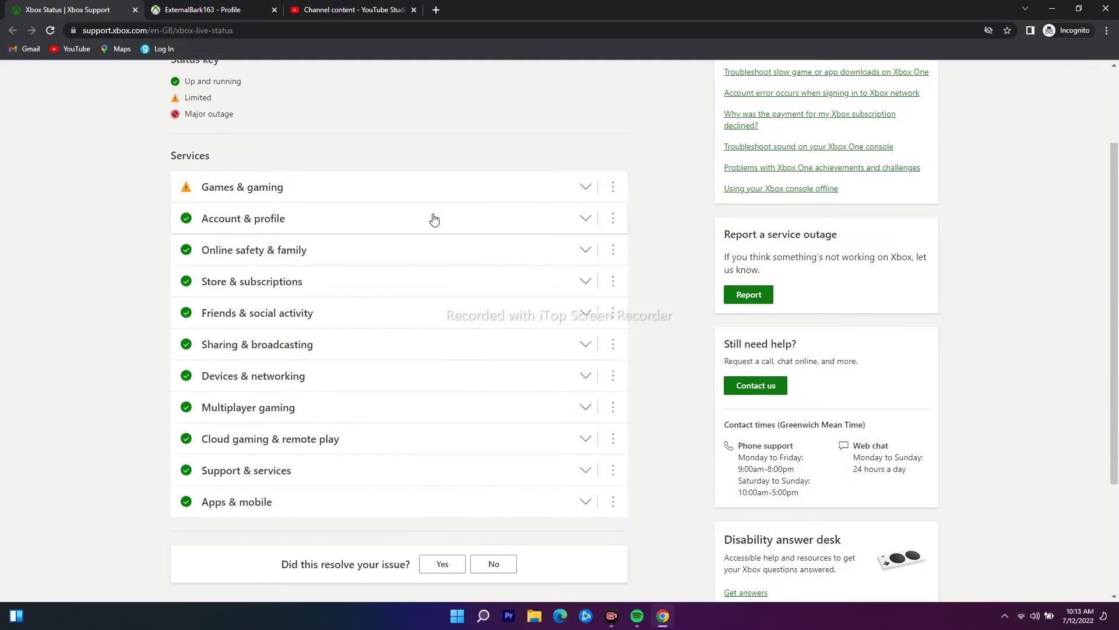
scroll(485, 165, down, 1)
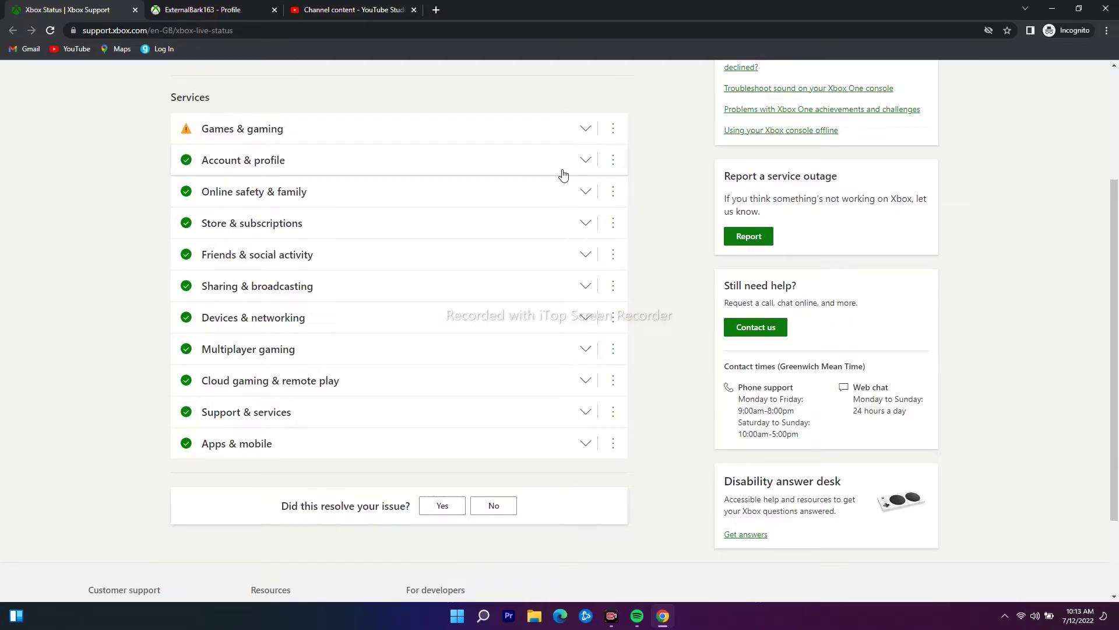
click(587, 163)
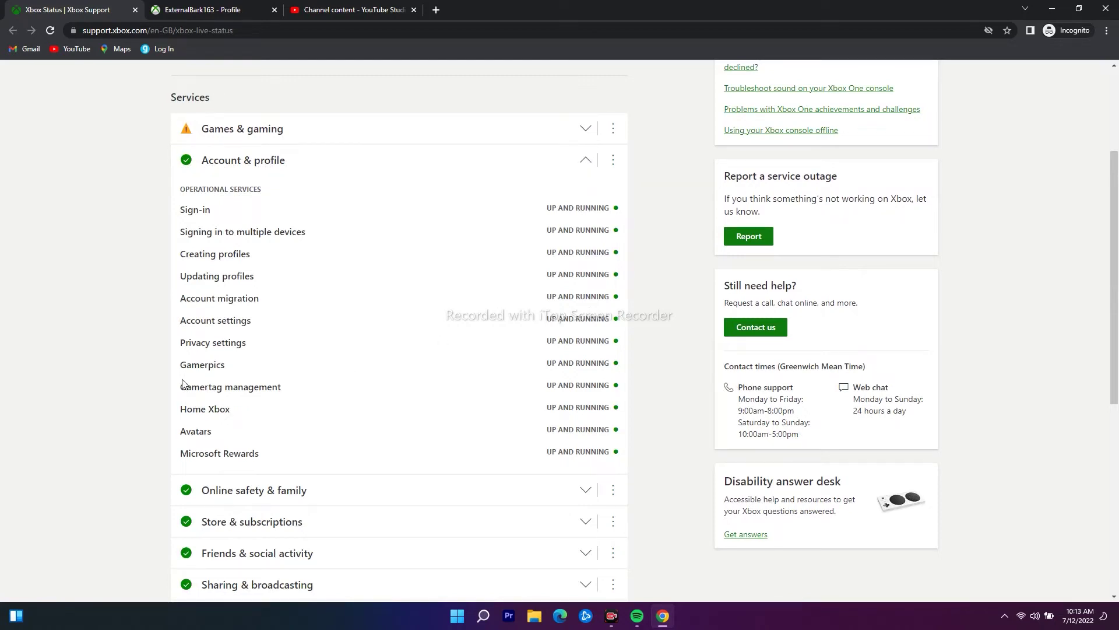
drag(183, 365, 225, 366)
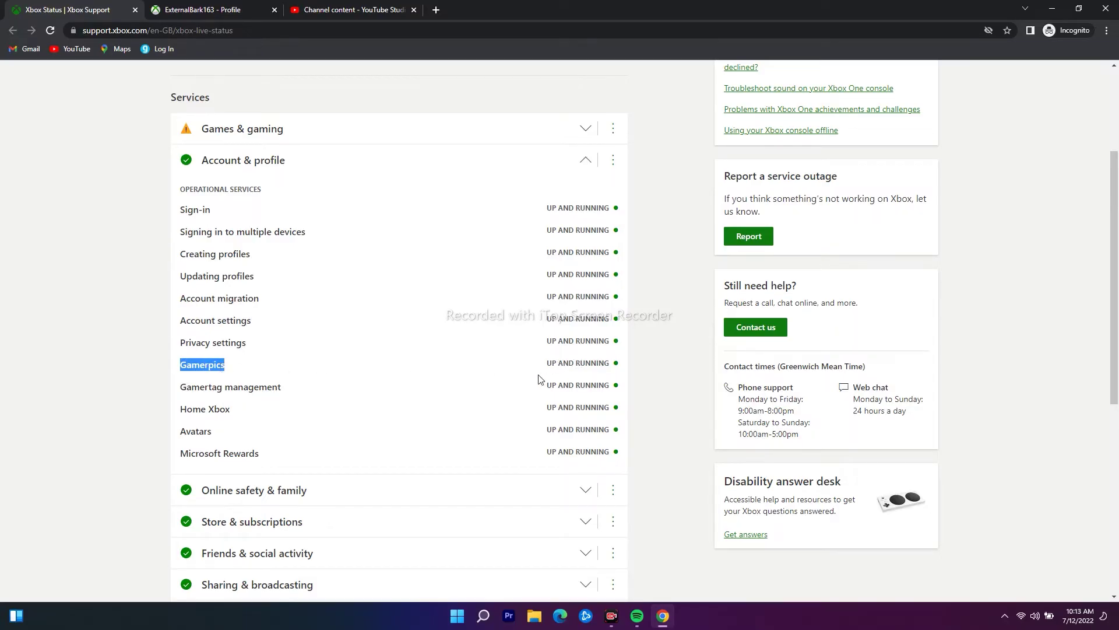
drag(547, 363, 608, 361)
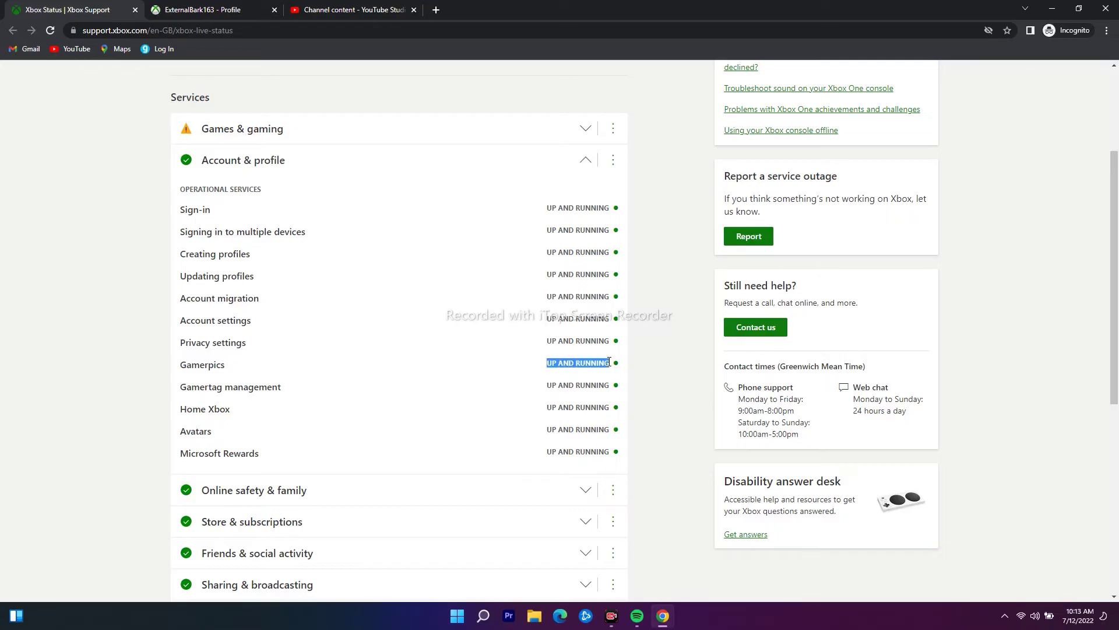
scroll(490, 350, up, 3)
mouse_move(212, 214)
mouse_down()
mouse_move(184, 214)
mouse_move(185, 230)
mouse_move(375, 254)
mouse_up()
scroll(374, 254, down, 3)
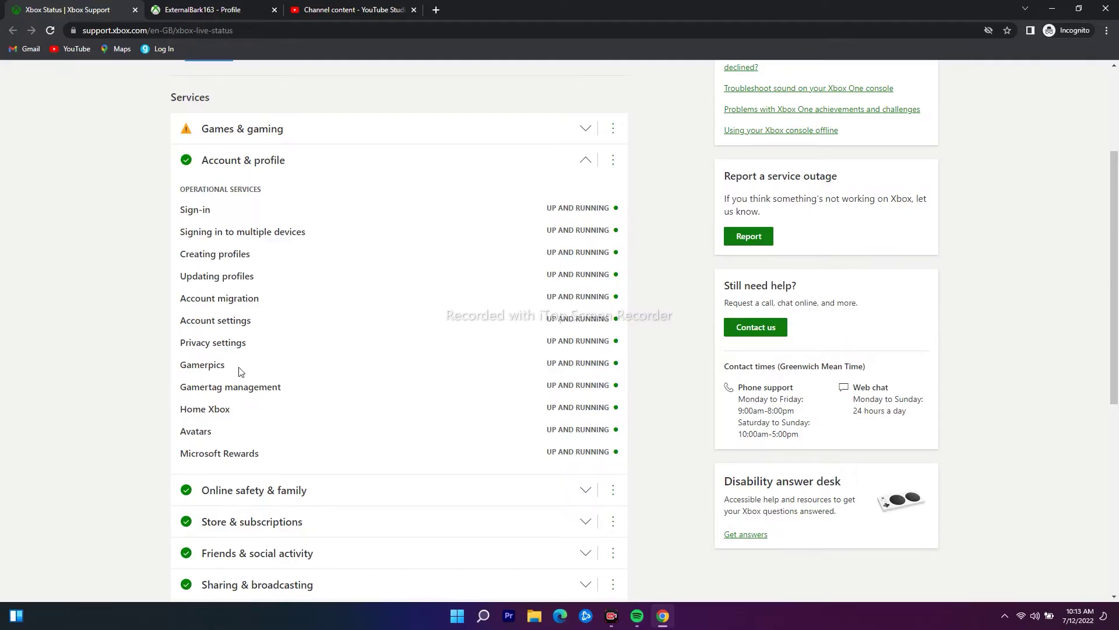
scroll(589, 364, up, 3)
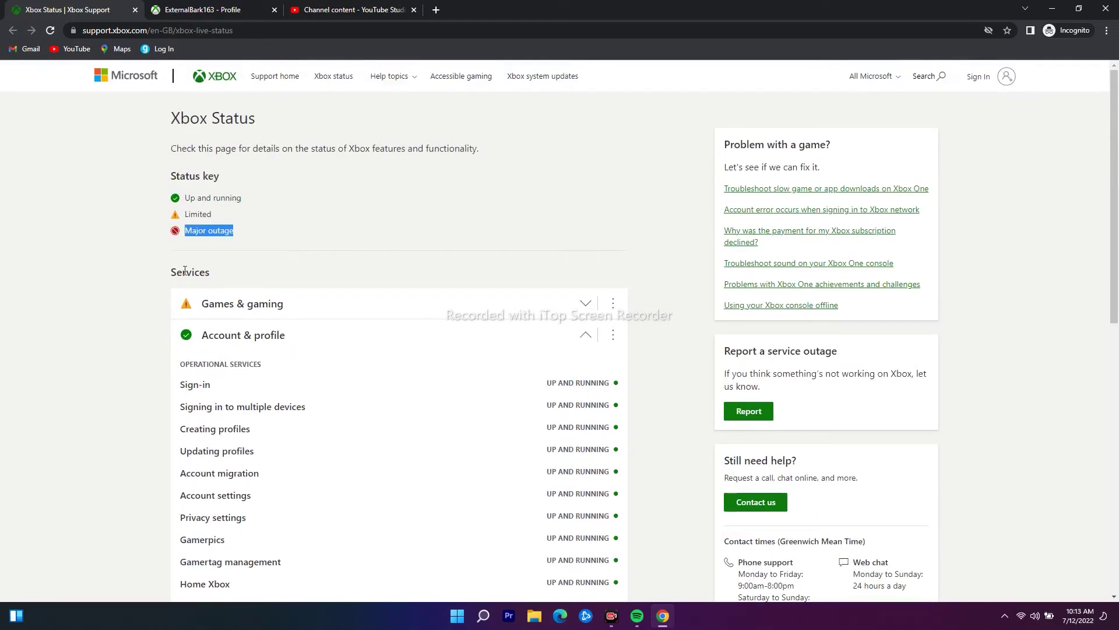
click(63, 229)
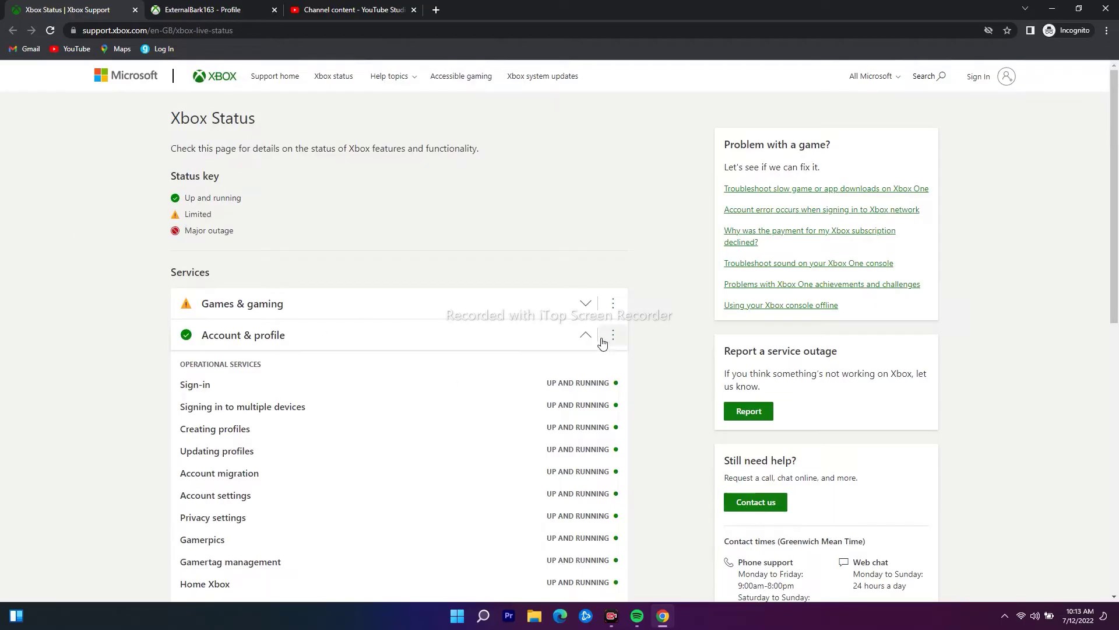
click(586, 335)
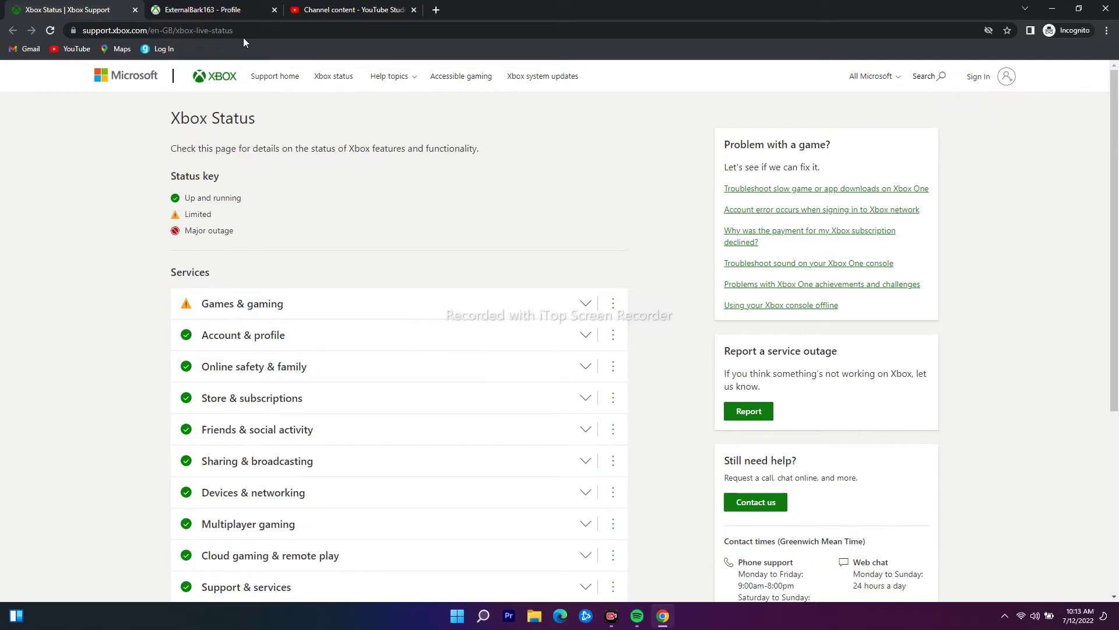
click(240, 9)
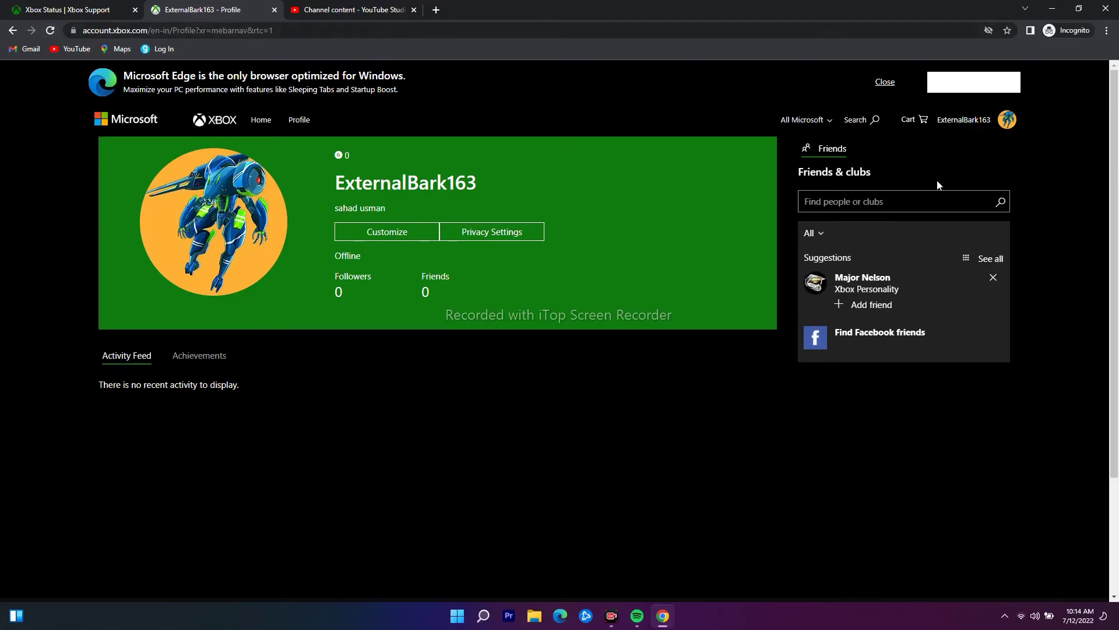
Open the Xbox profile from the account menu and reload it, showing 0 followers and 0 friends
click(1007, 122)
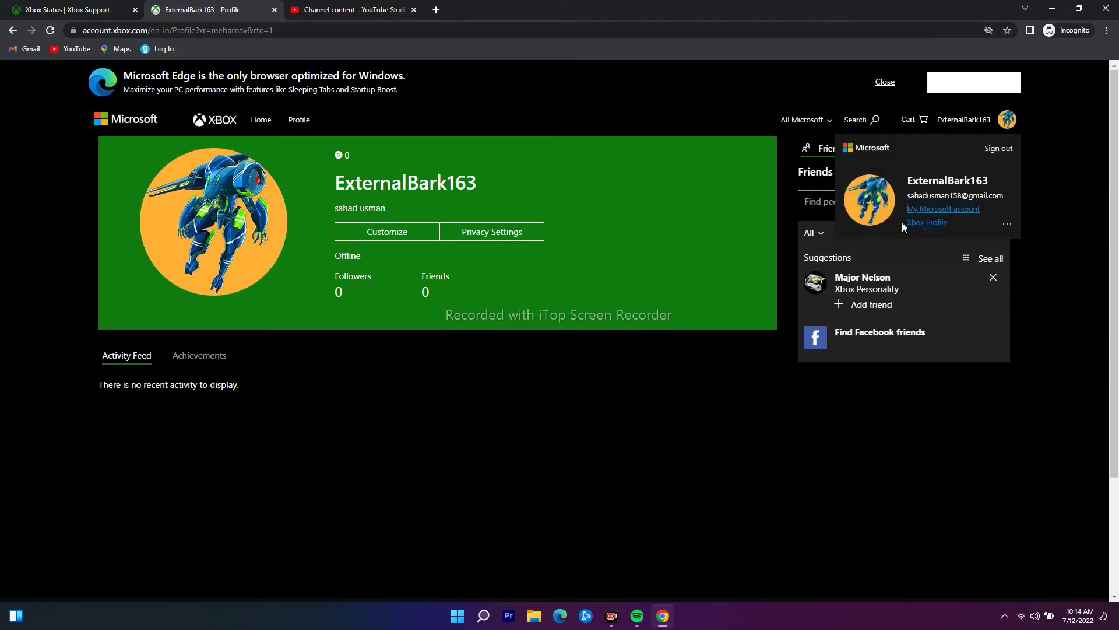
click(935, 224)
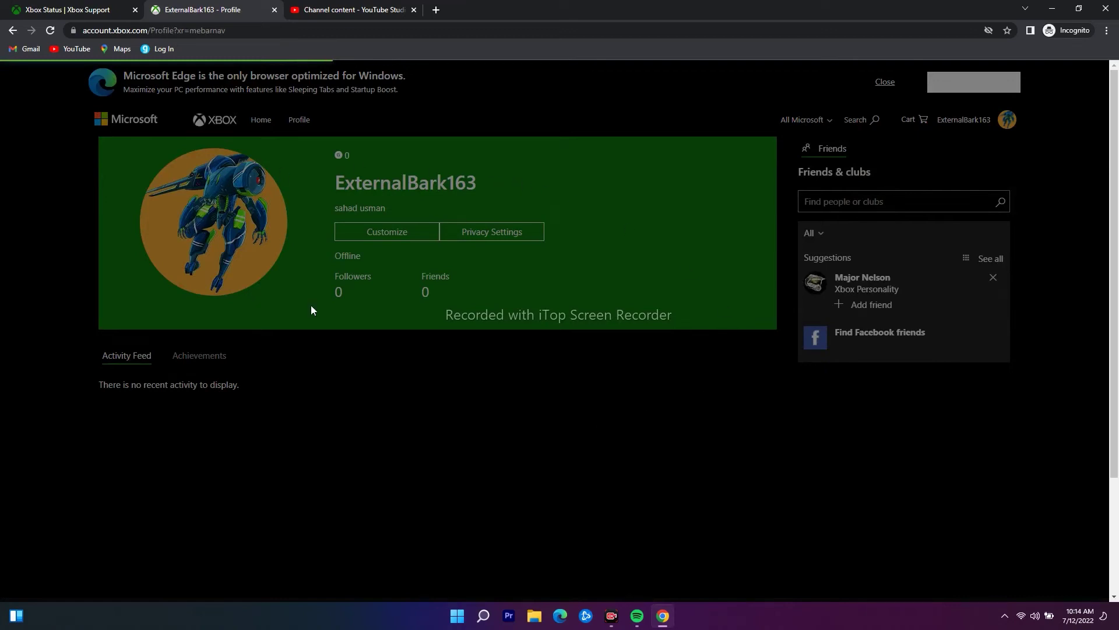
click(50, 30)
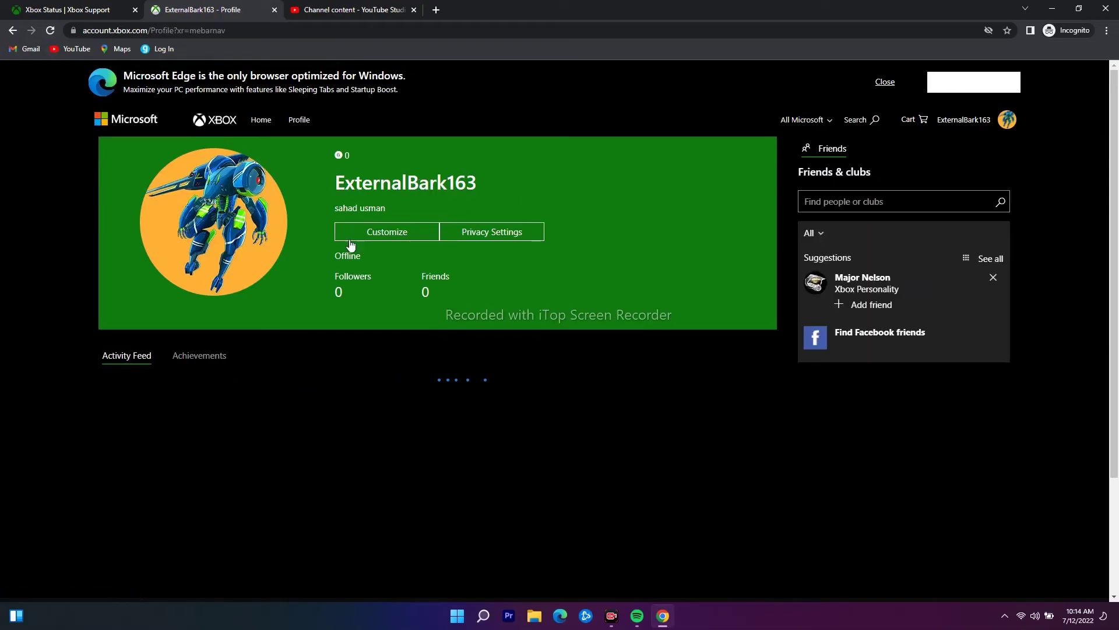
Open the Customise Profile page from the Xbox profile
click(387, 233)
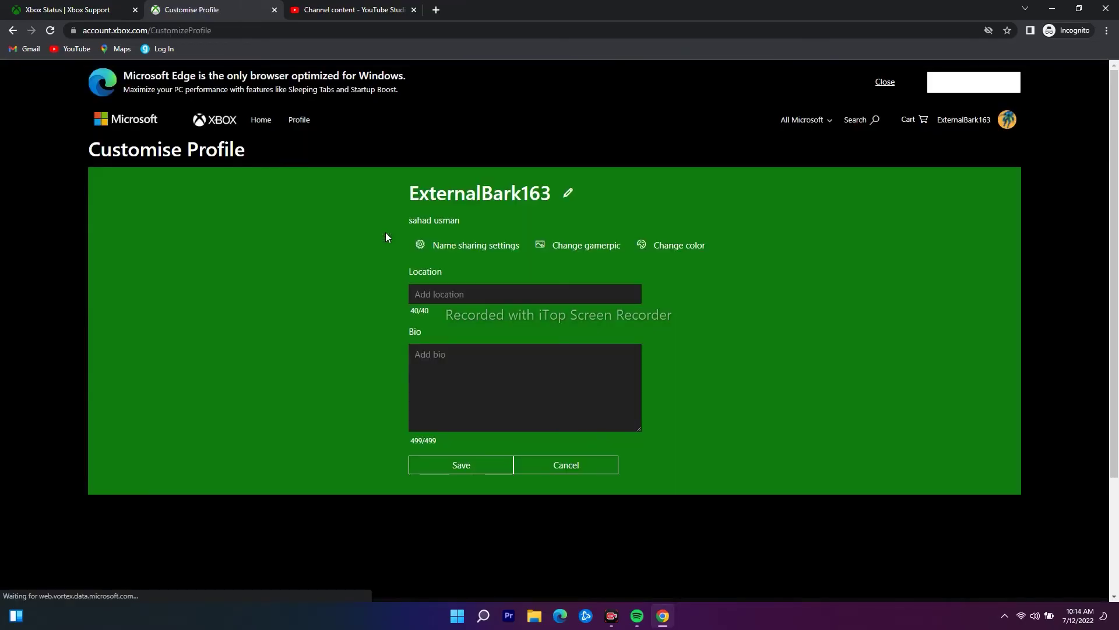
scroll(942, 281, down, 2)
scroll(942, 281, up, 2)
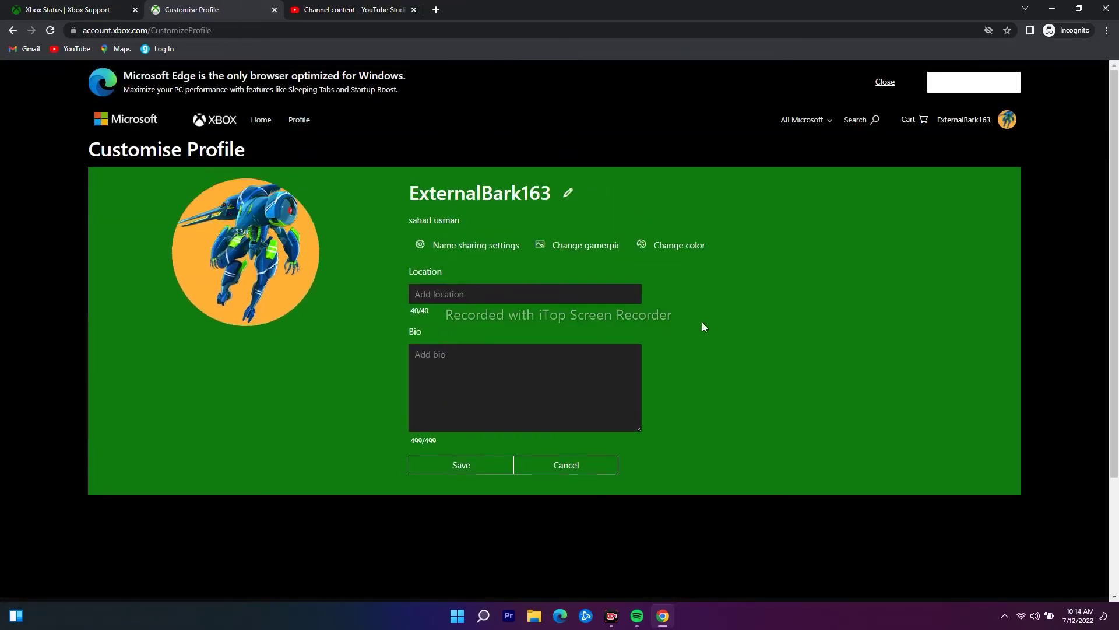
Browse the gamerpic choices, keep the robot gamerpic with OK, and minimise Chrome
click(599, 247)
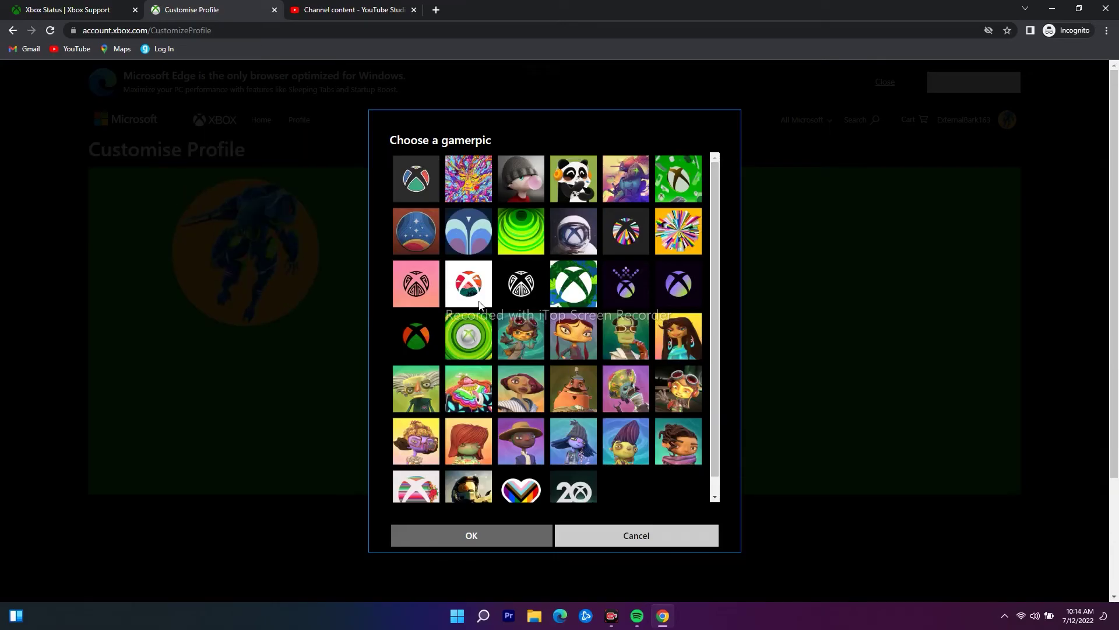
scroll(586, 305, down, 1)
scroll(586, 305, up, 1)
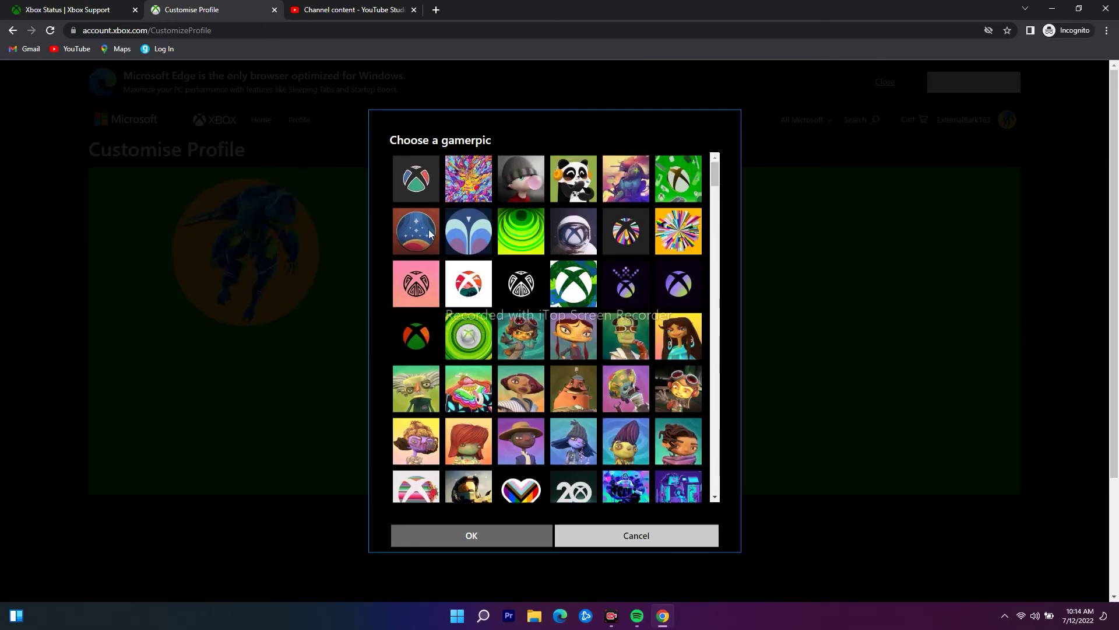
scroll(633, 299, down, 6)
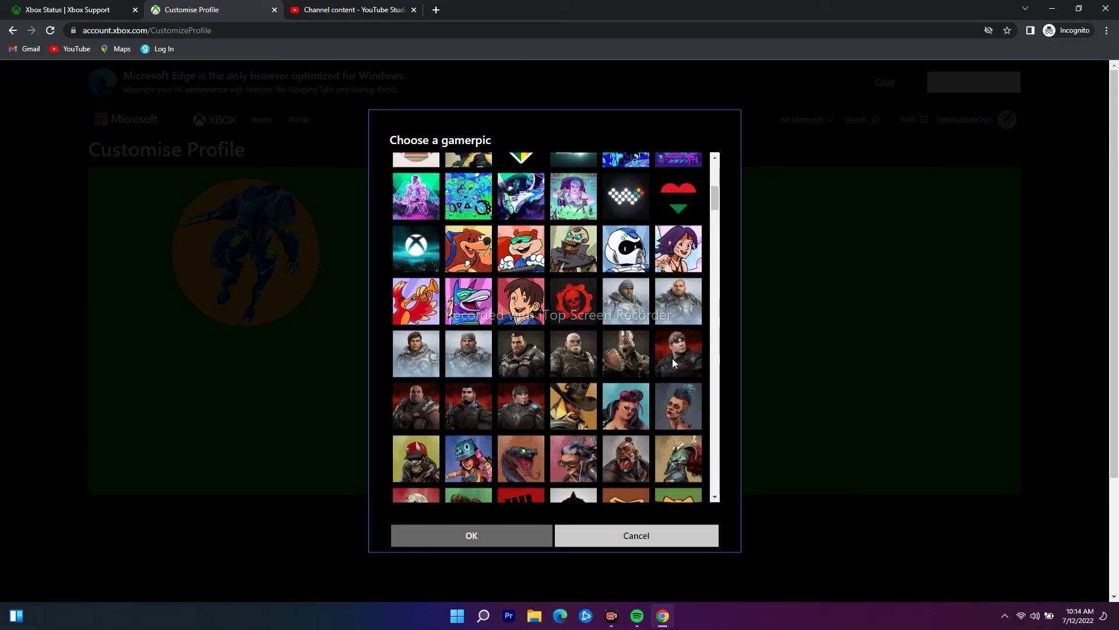
scroll(677, 354, up, 6)
scroll(688, 349, down, 3)
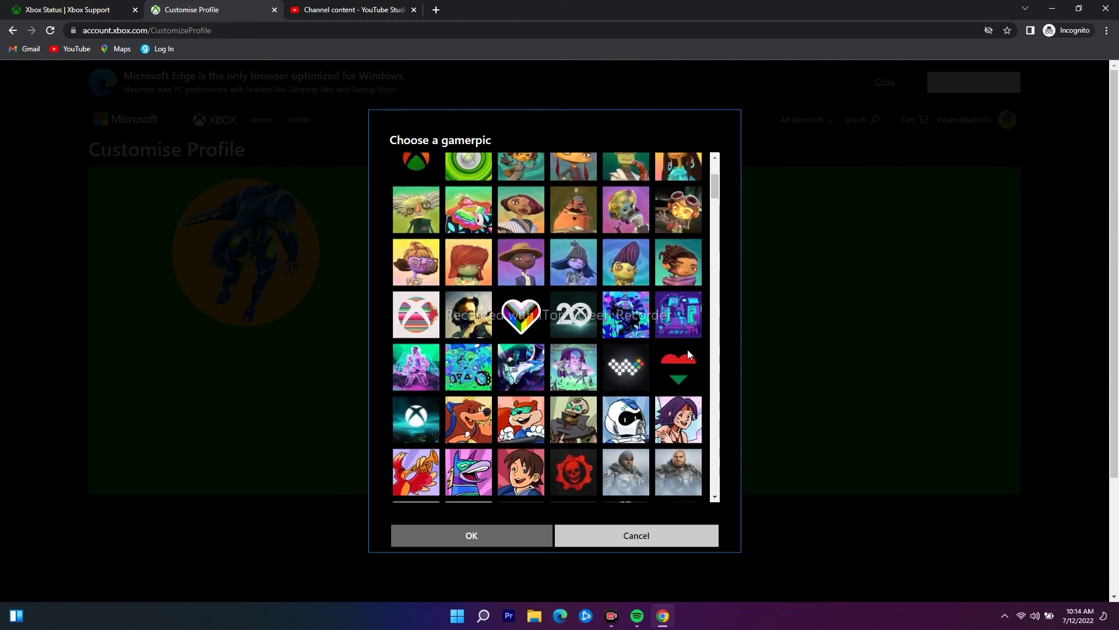
scroll(688, 350, down, 3)
scroll(693, 409, up, 5)
scroll(697, 373, down, 3)
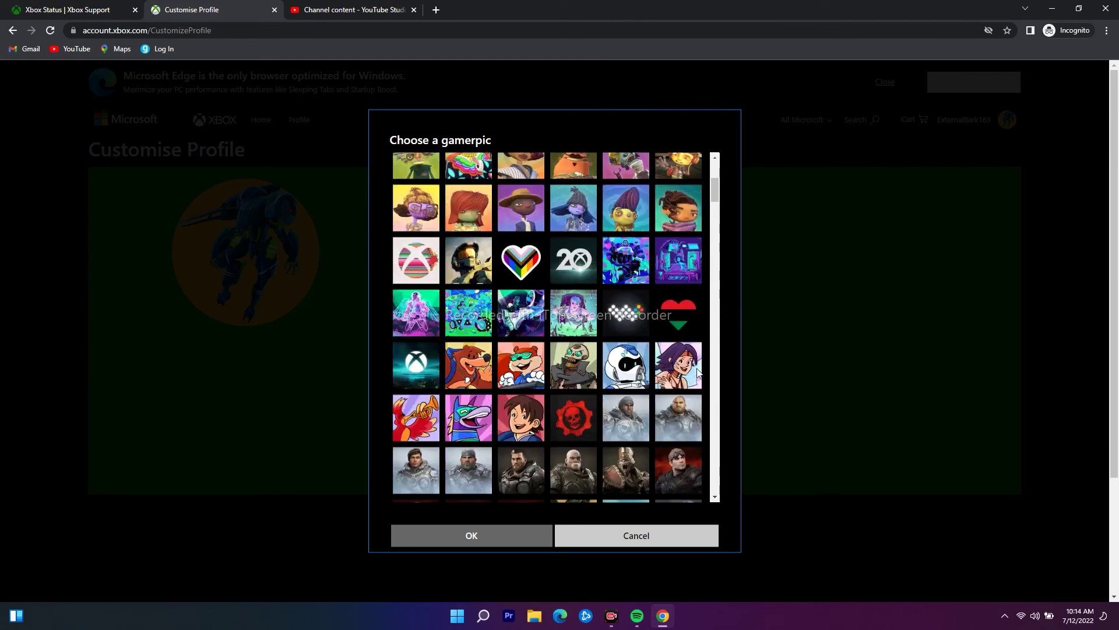
scroll(681, 456, up, 5)
scroll(721, 441, down, 5)
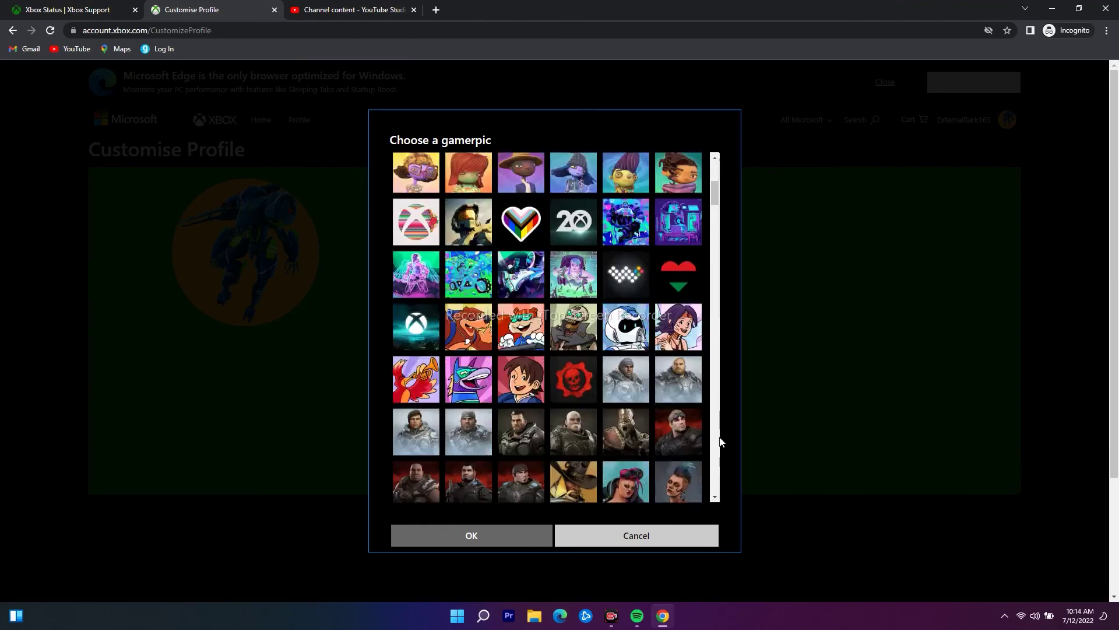
scroll(721, 441, down, 3)
click(513, 533)
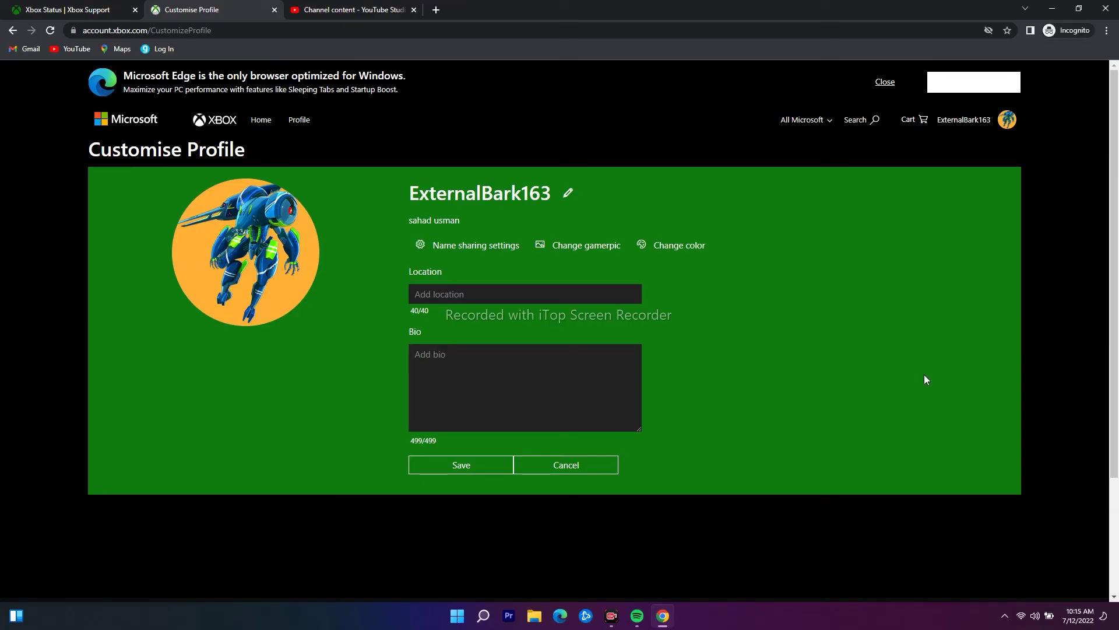
click(1053, 8)
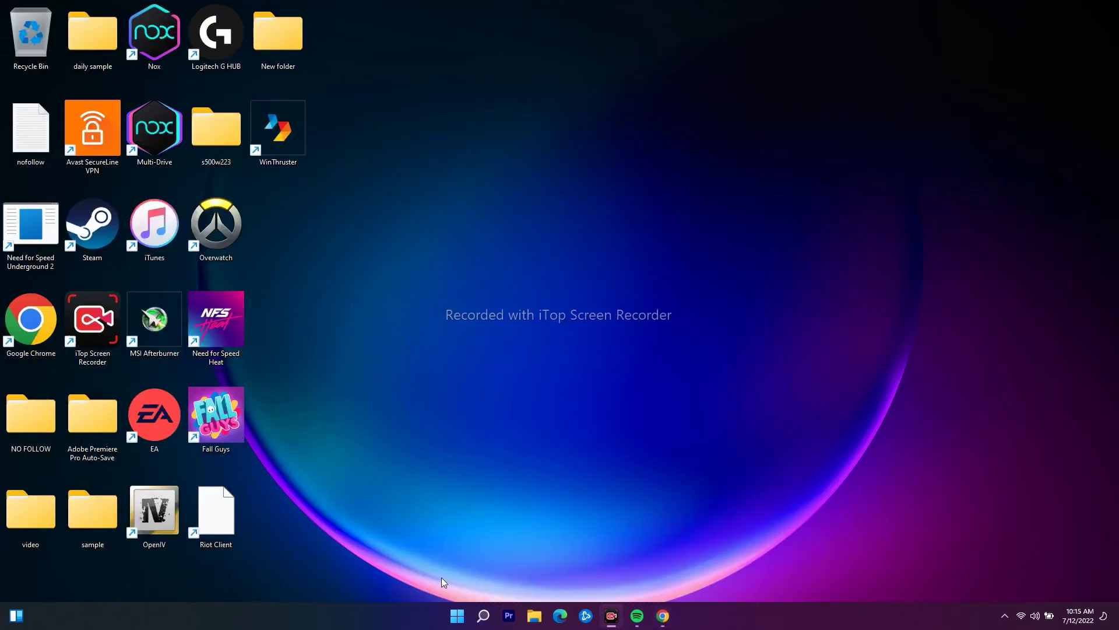
Search Windows for 'xbox', dismiss the results, and restore Chrome on the Customise Profile page
click(483, 615)
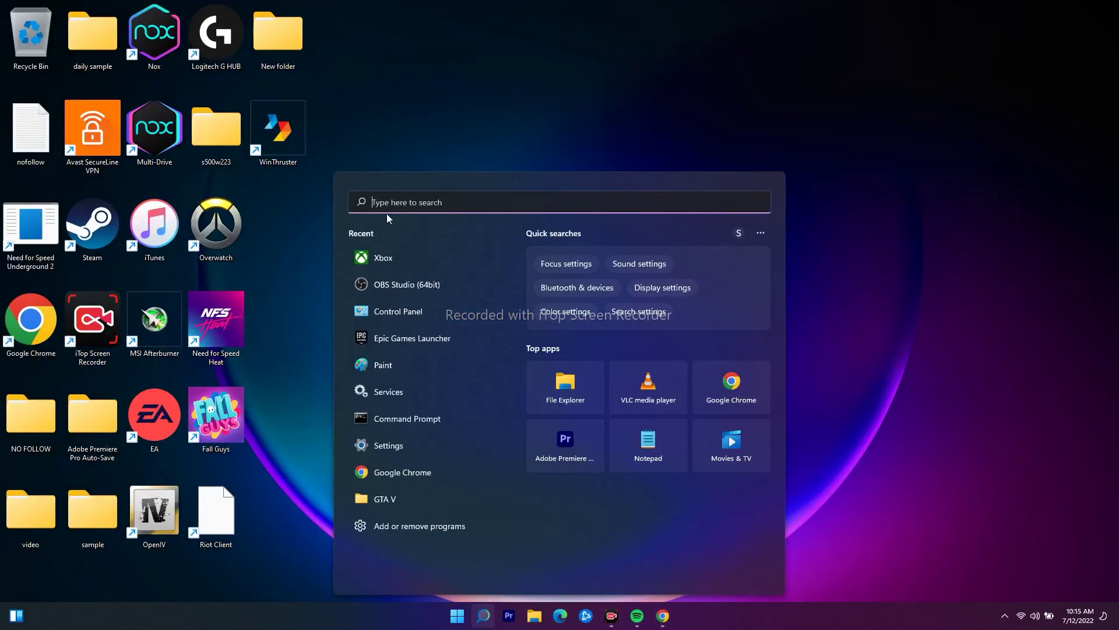
text(xbox)
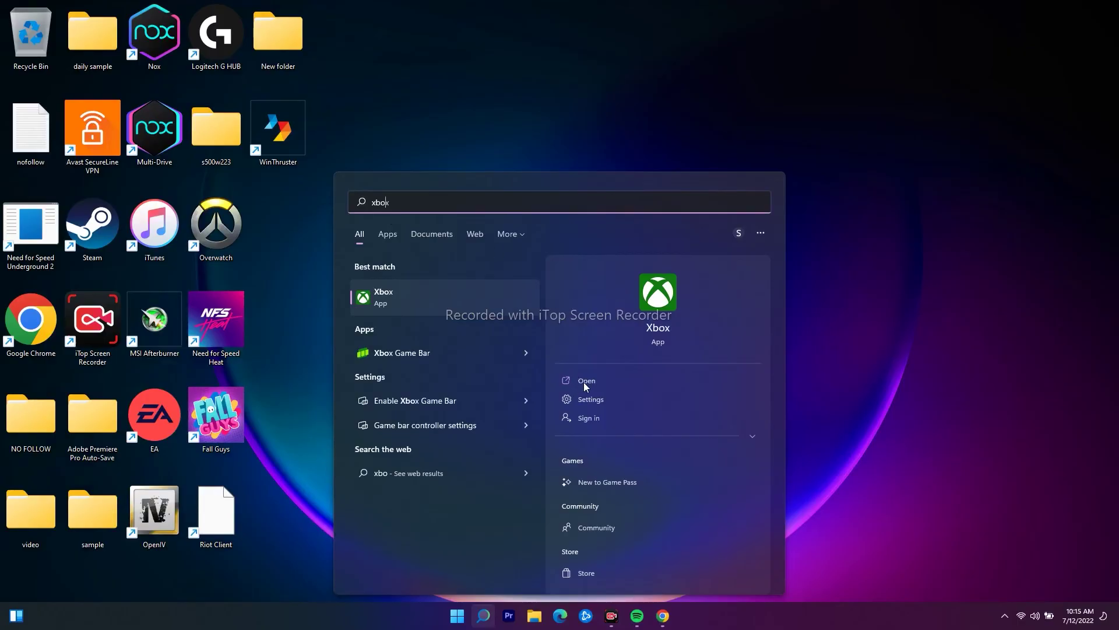
click(922, 331)
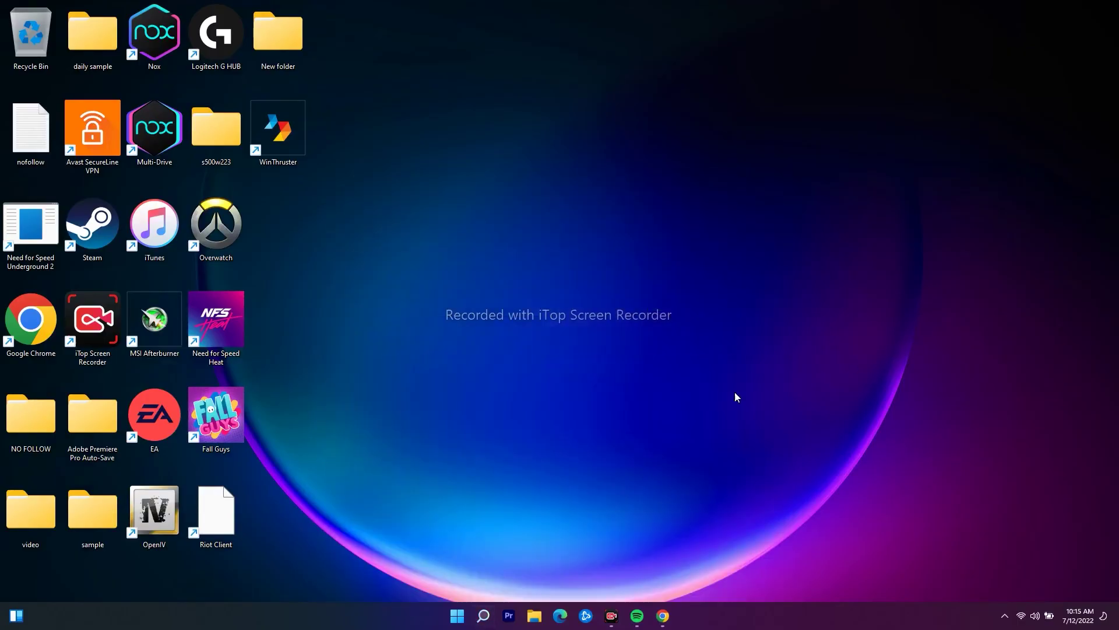
click(663, 615)
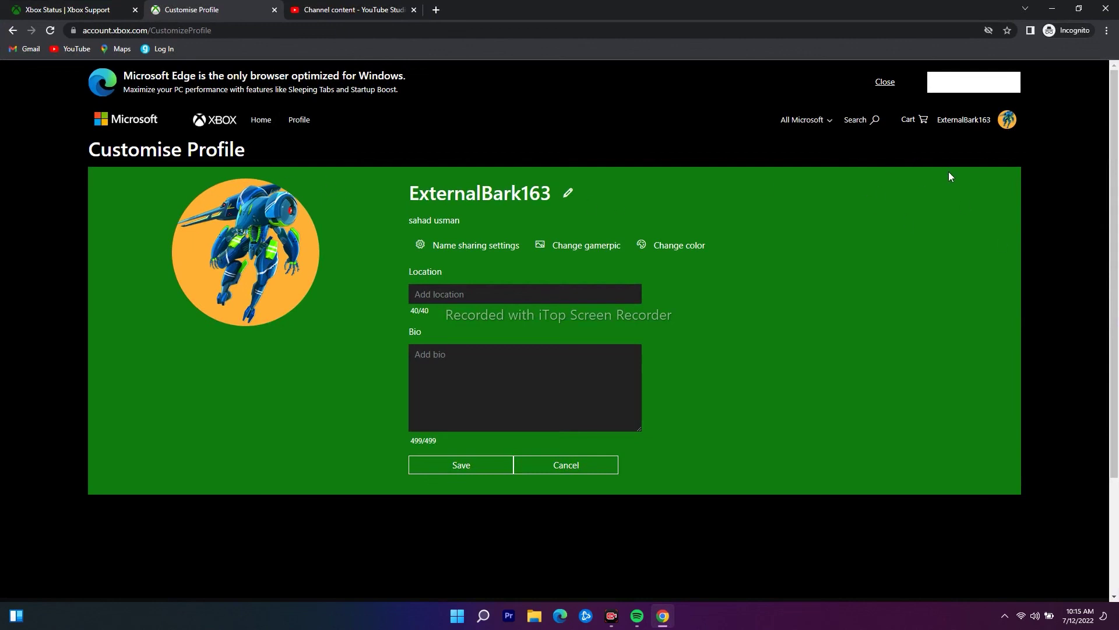
Cycle through the Chrome tabs with Ctrl+Tab and return to the Xbox Status tab
key(ctrl+shift+Tab)
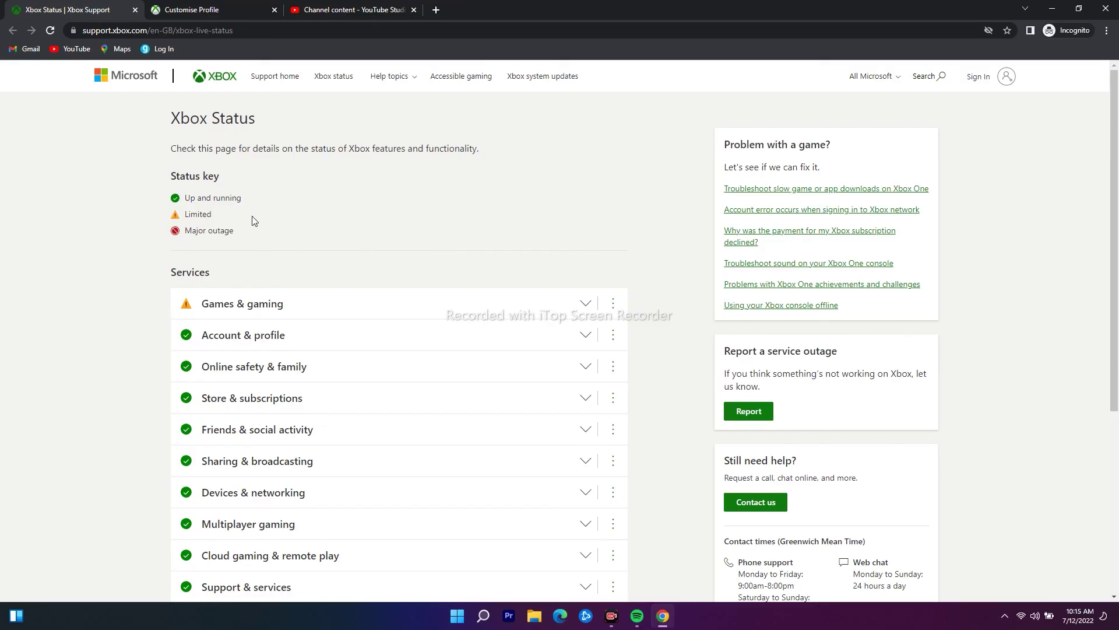
key(ctrl+Tab)
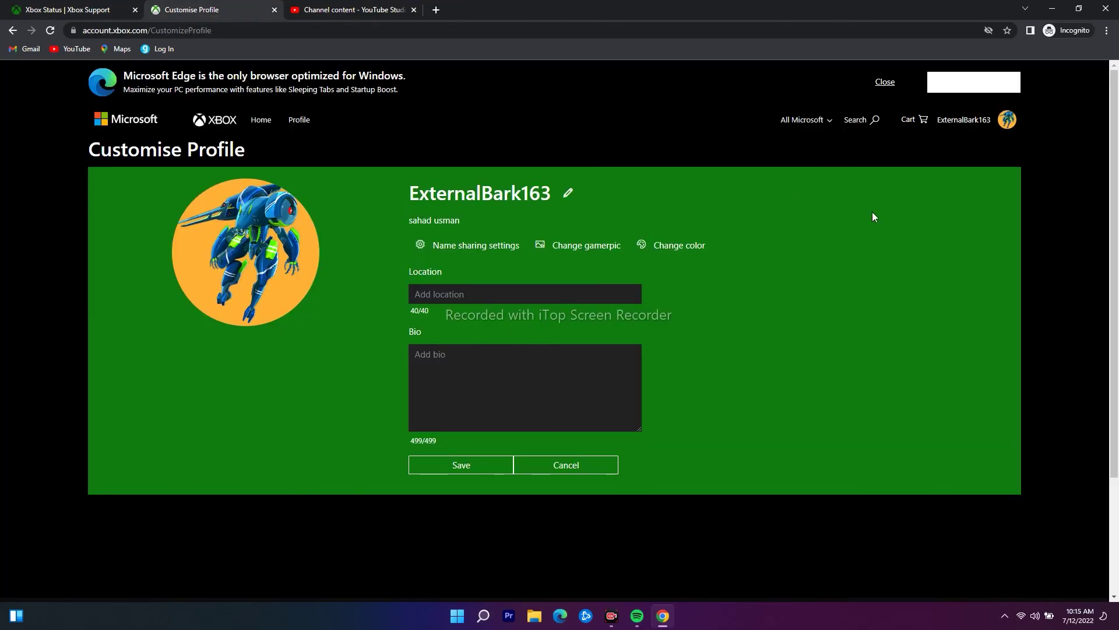
key(ctrl+Tab)
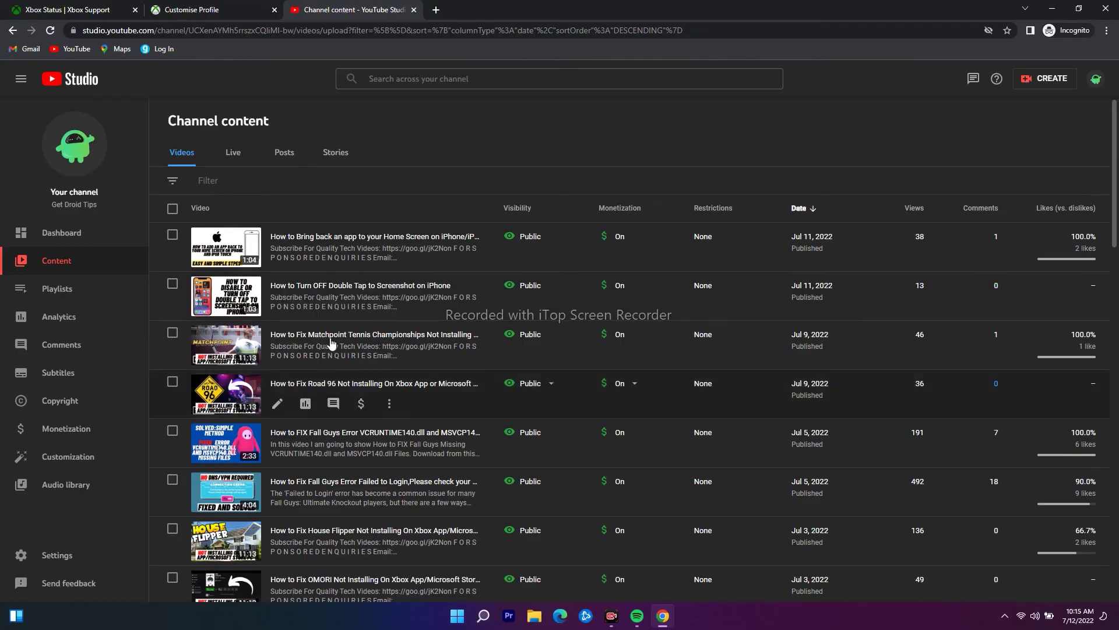
click(45, 5)
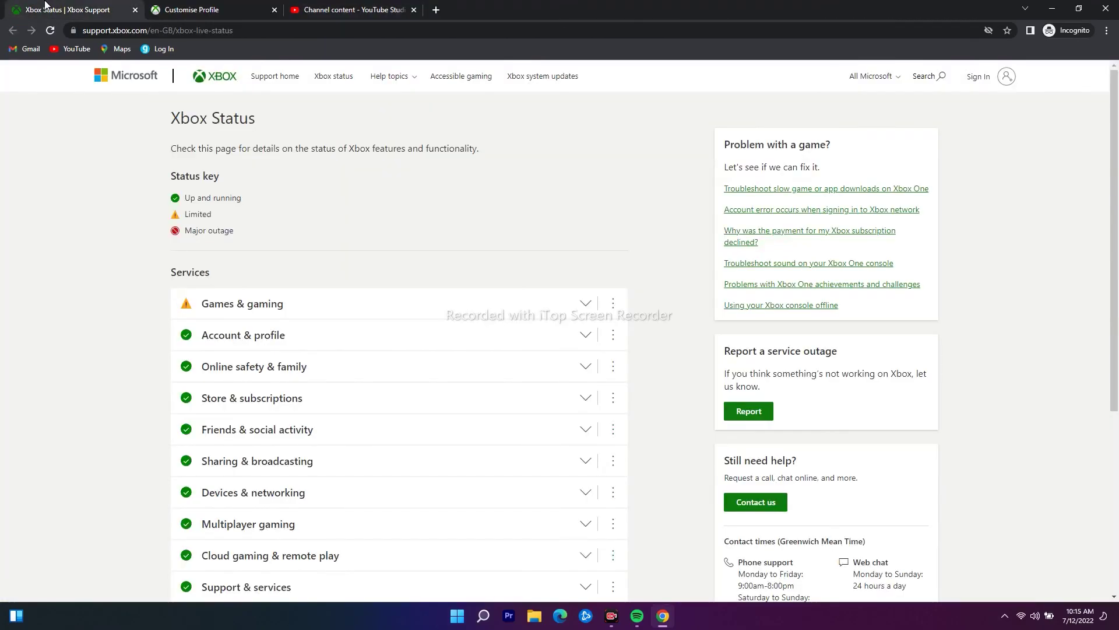